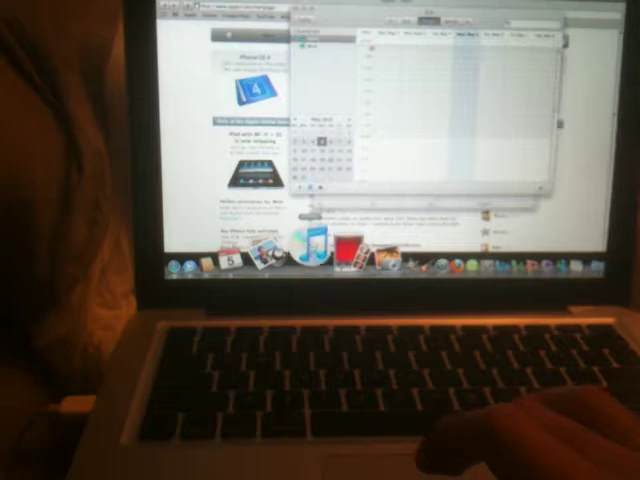
- Launch iTunes, iMovie, Firefox and PowerPoint from their Dock icons
{"action": "left_click", "coordinate": [318, 245]}
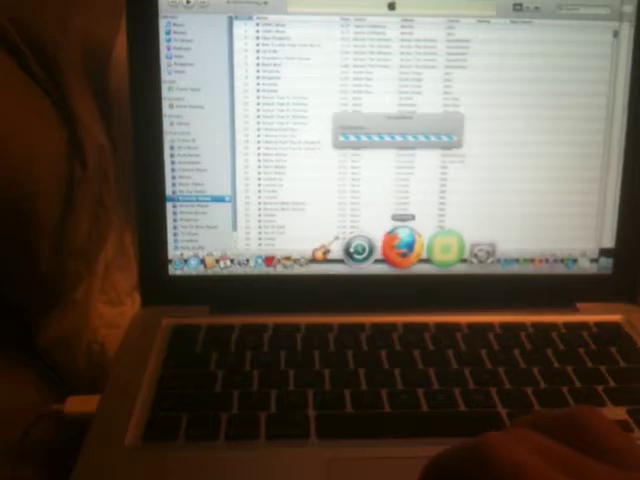
{"action": "left_click", "coordinate": [405, 245]}
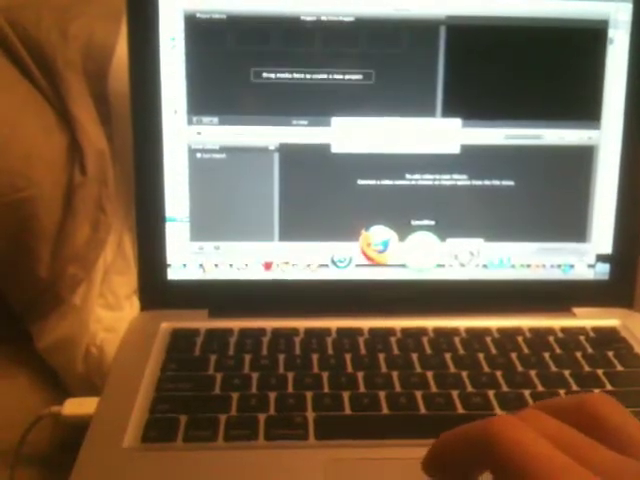
{"action": "left_click", "coordinate": [378, 250]}
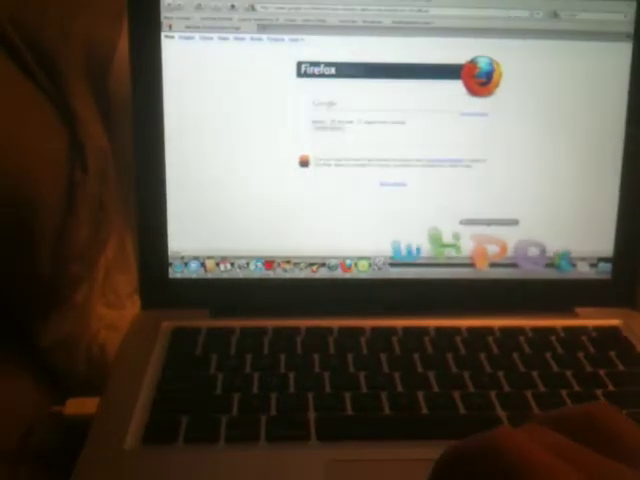
{"action": "left_click", "coordinate": [495, 250]}
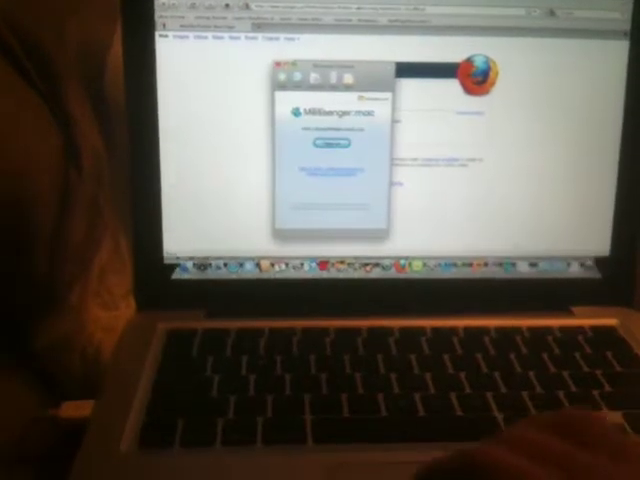
- Use Exposé to bring LimeWire, then the calendar window, to the front
{"action": "key", "text": "F3"}
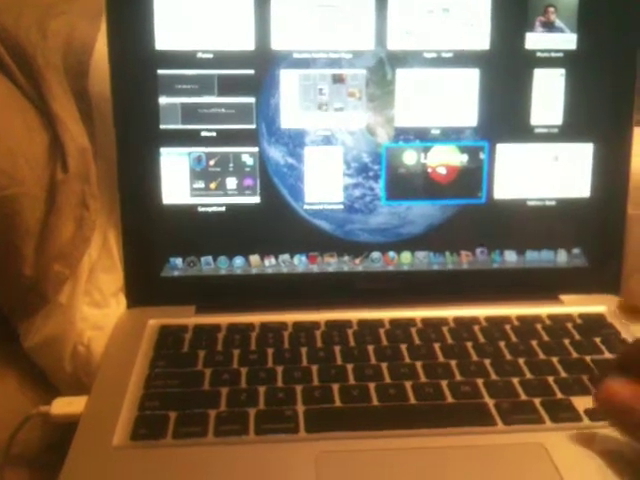
{"action": "left_click", "coordinate": [450, 180]}
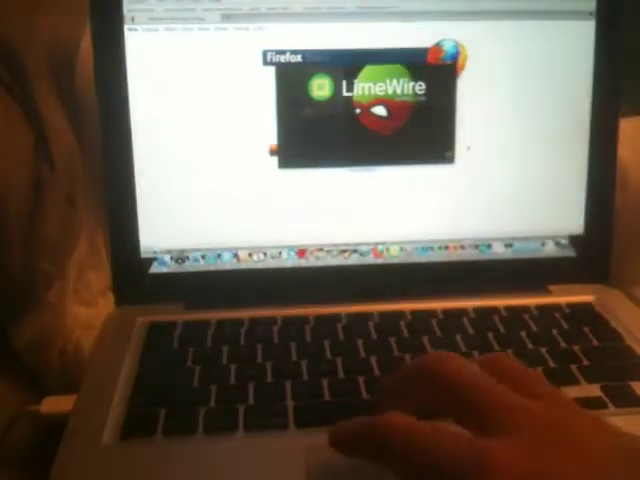
{"action": "key", "text": "F3"}
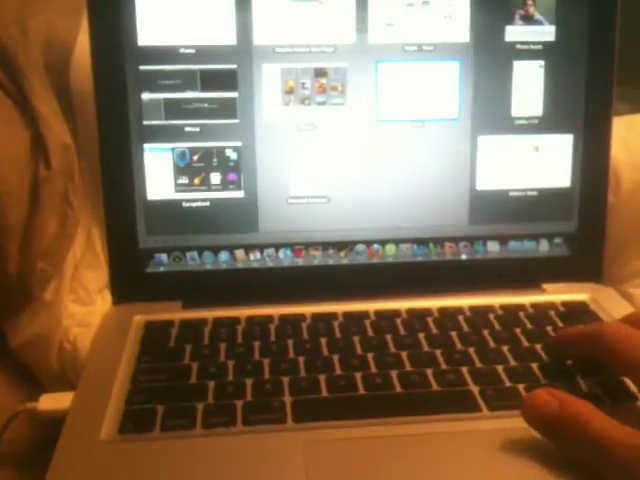
{"action": "left_click", "coordinate": [421, 93]}
{"action": "key", "text": "F3"}
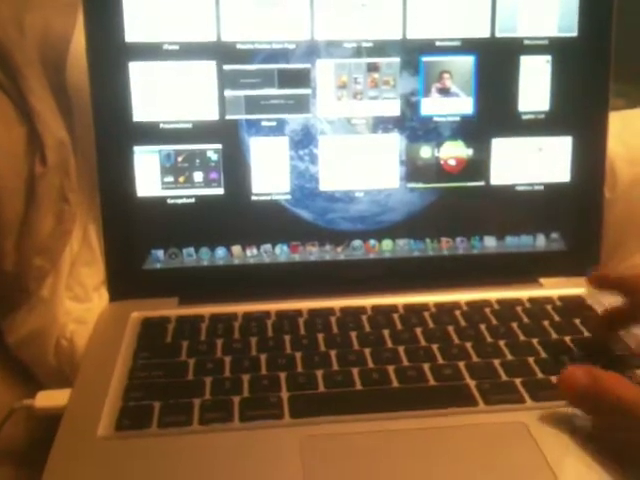
- Switch through Photo Booth and iMovie via Exposé, finishing on the Stay Safe page
{"action": "left_click", "coordinate": [449, 92]}
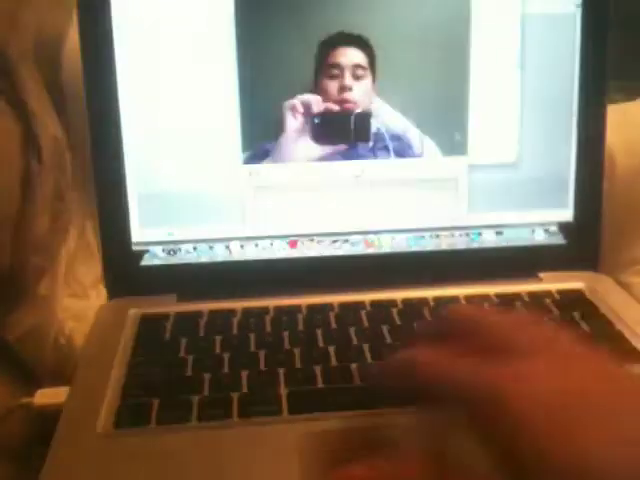
{"action": "key", "text": "F3"}
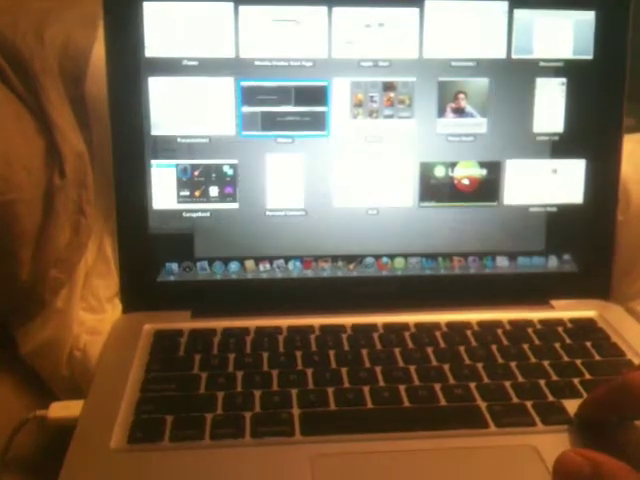
{"action": "left_click", "coordinate": [280, 102]}
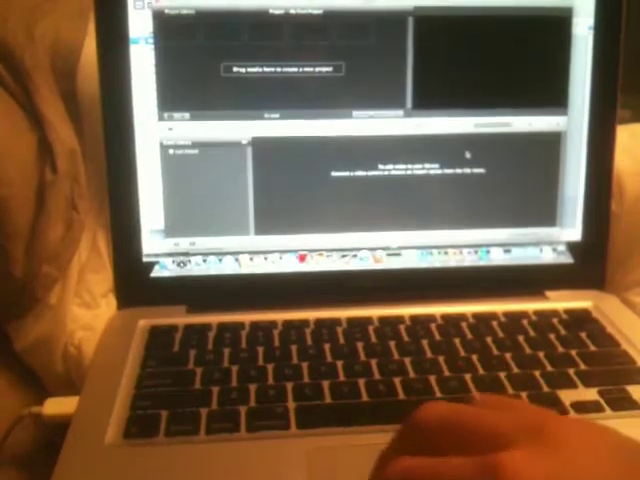
{"action": "key", "text": "F3"}
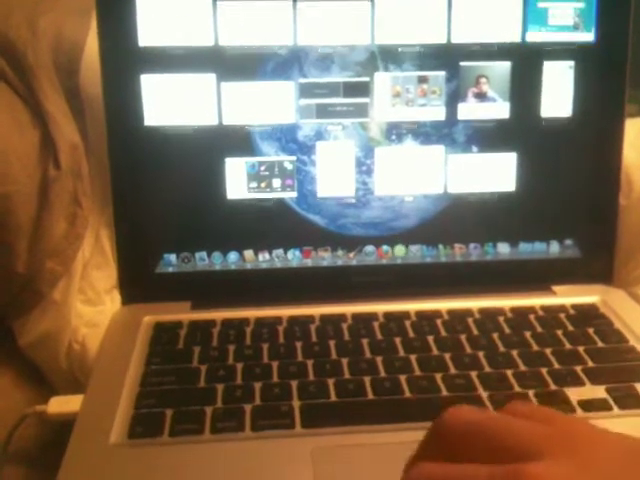
{"action": "left_click", "coordinate": [335, 97]}
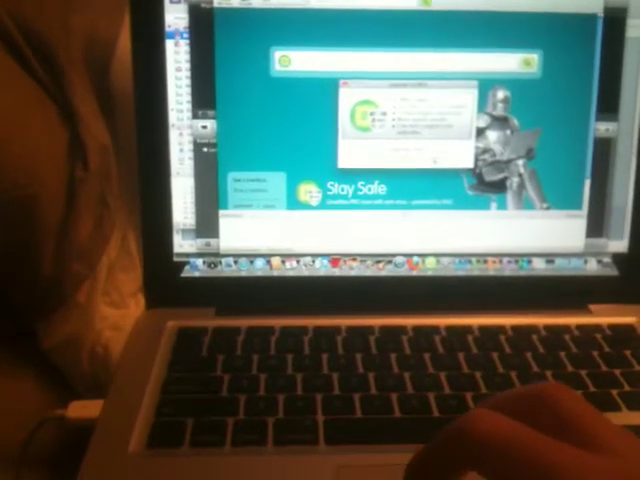
- Show the Exposé window overview once more, then return to the Stay Safe page
{"action": "key", "text": "F3"}
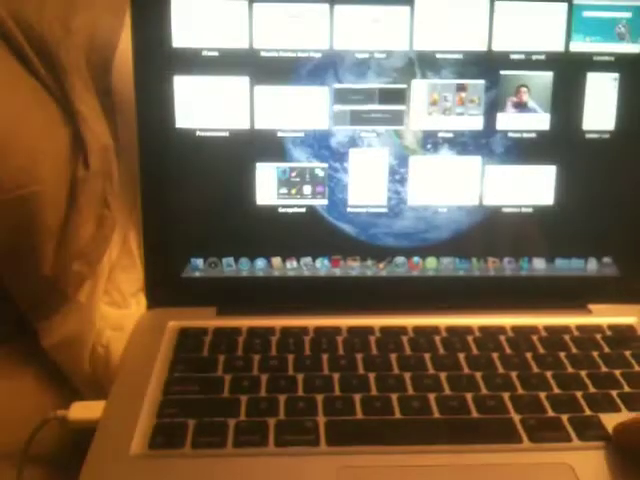
{"action": "key", "text": "F3"}
{"action": "key", "text": "F3"}
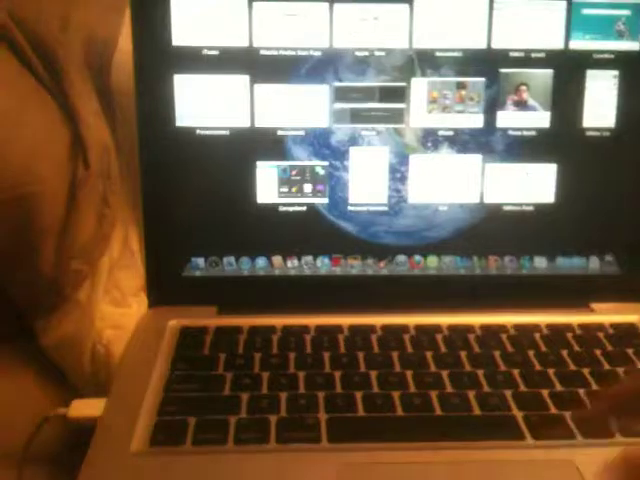